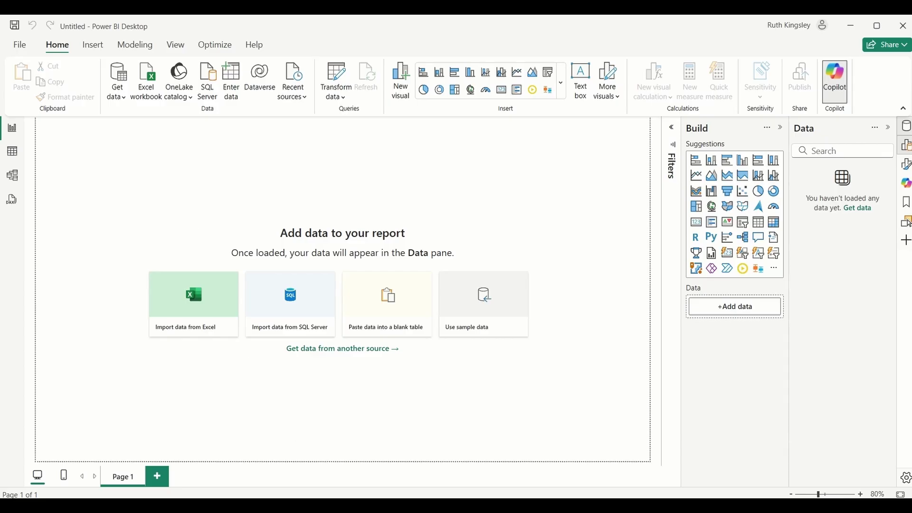
Check the order workbooks in the Sales Data folder, then start a data import in Power BI with the Folder connector.
left_click(407, 483)
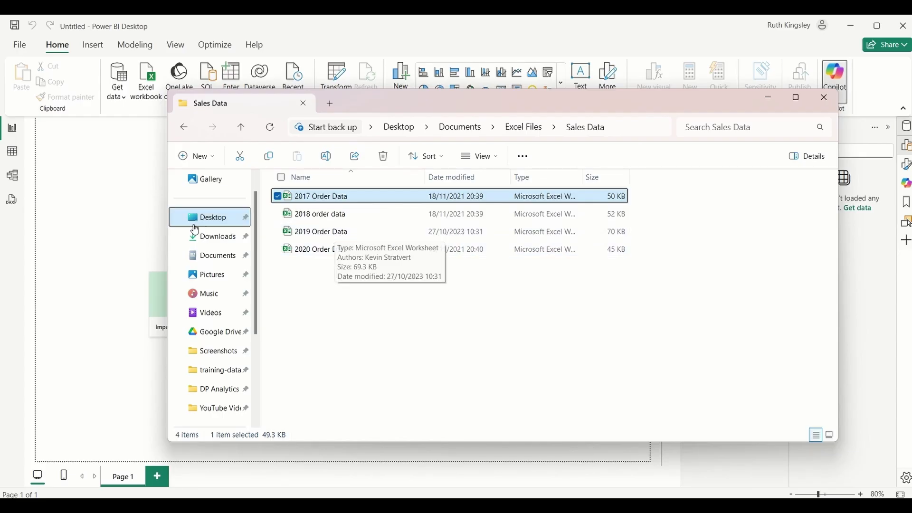
left_click(119, 203)
left_click(124, 104)
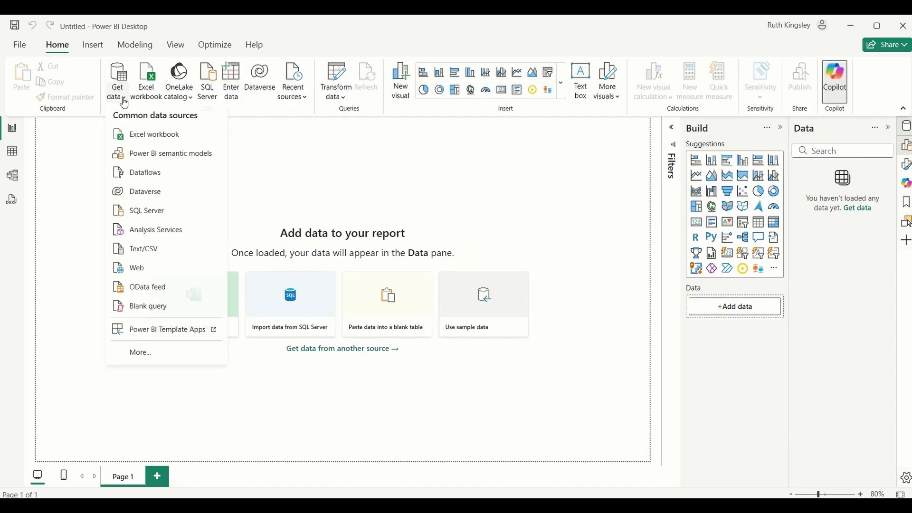
left_click(157, 355)
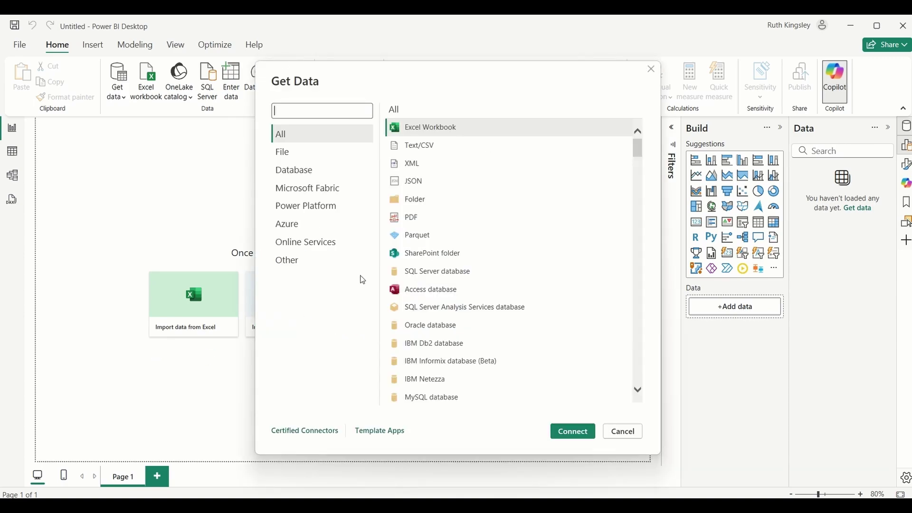
left_click(413, 199)
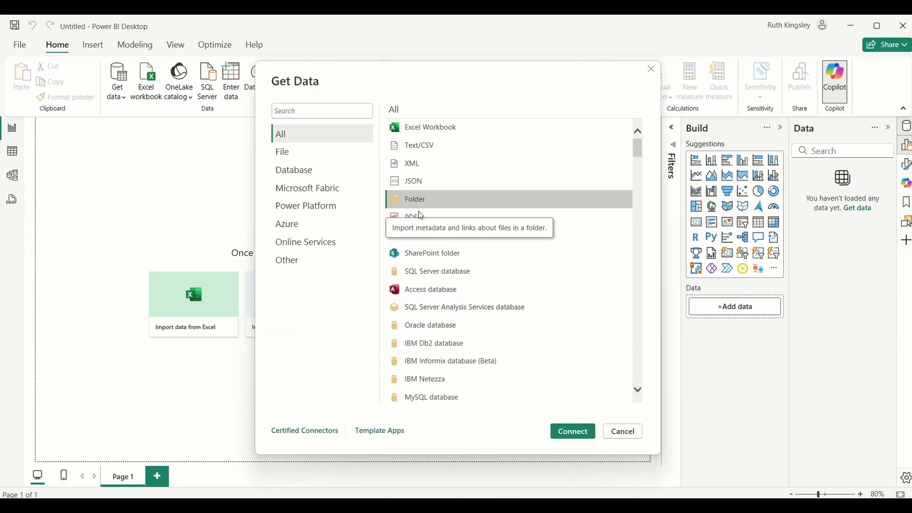
left_click(573, 431)
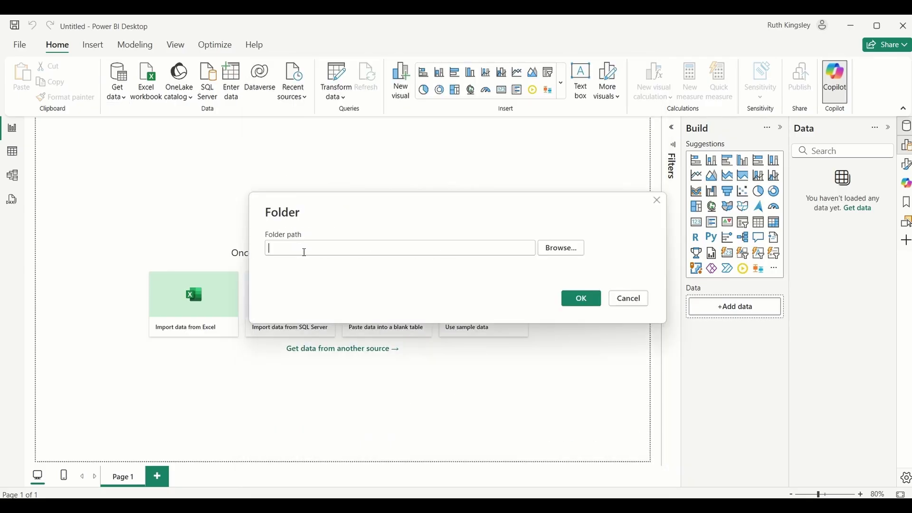
Choose Desktop\Documents\Excel Files\Sales Data as the source folder and open its file list for transformation.
left_click(558, 256)
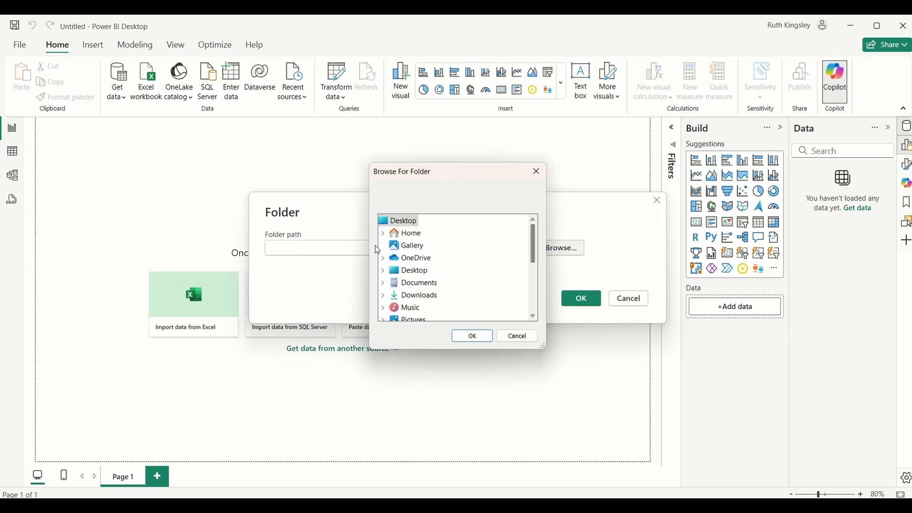
left_click(384, 247)
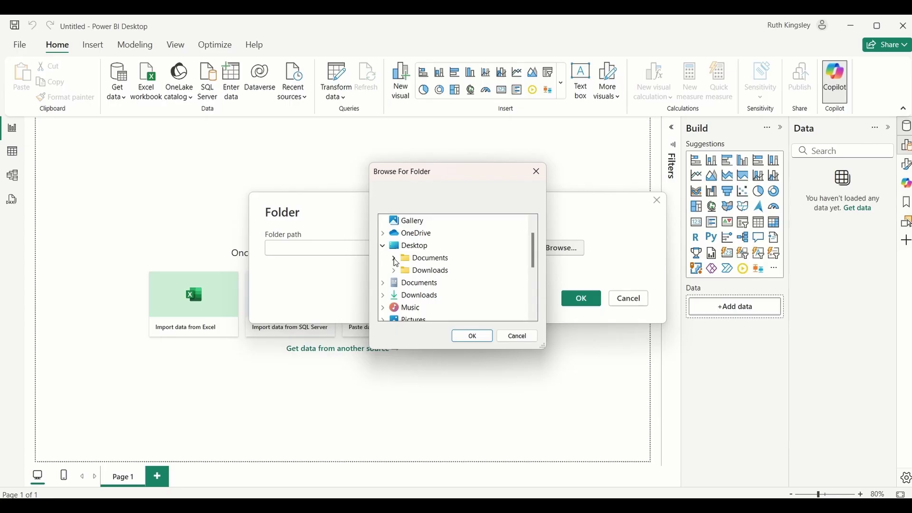
left_click(394, 260)
scroll(450, 276, "down", 10)
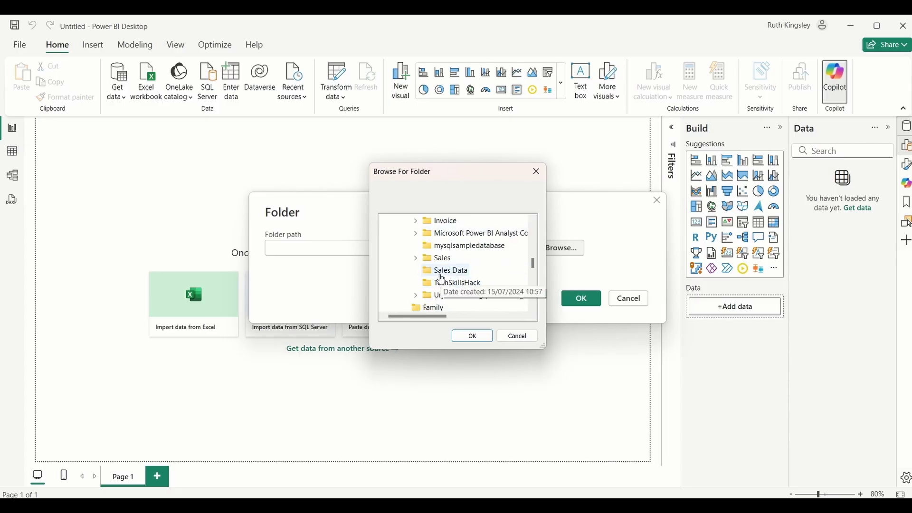
left_click(441, 275)
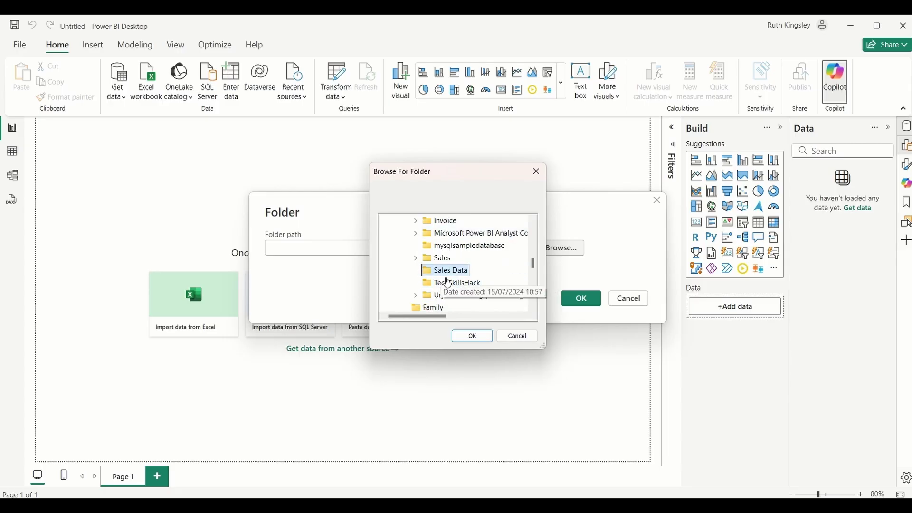
left_click(476, 336)
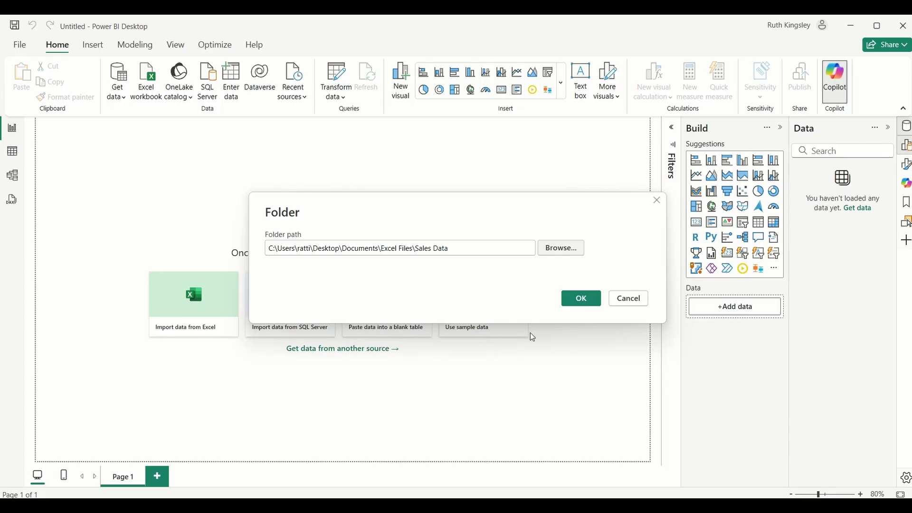
left_click(582, 299)
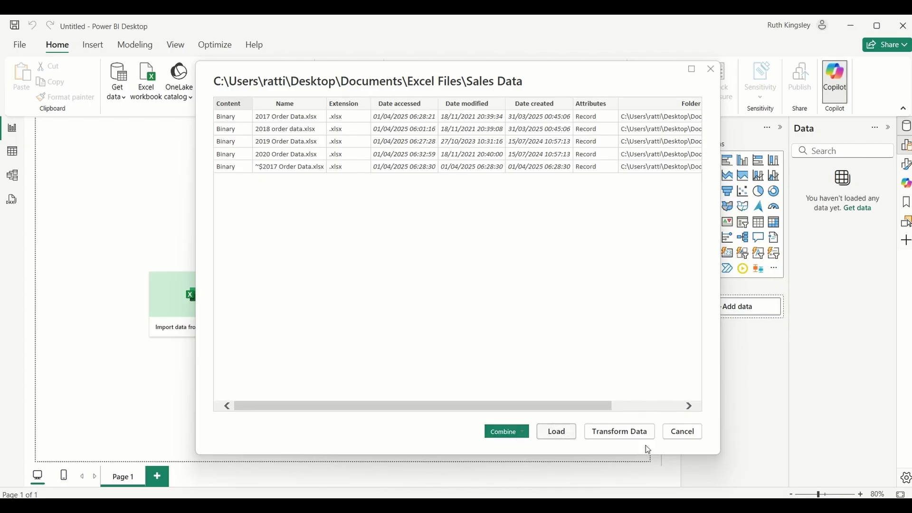
left_click(620, 431)
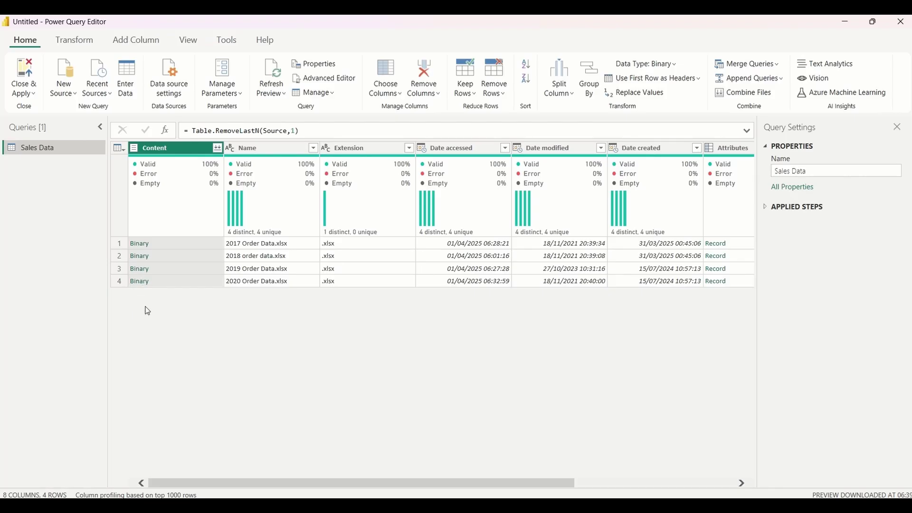
Duplicate the Sales Data query three times.
right_click(40, 149)
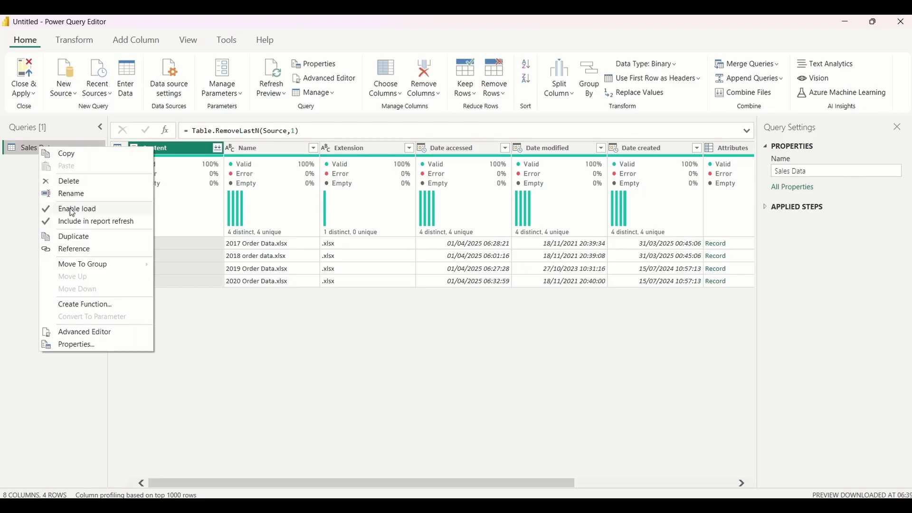
left_click(66, 237)
right_click(55, 166)
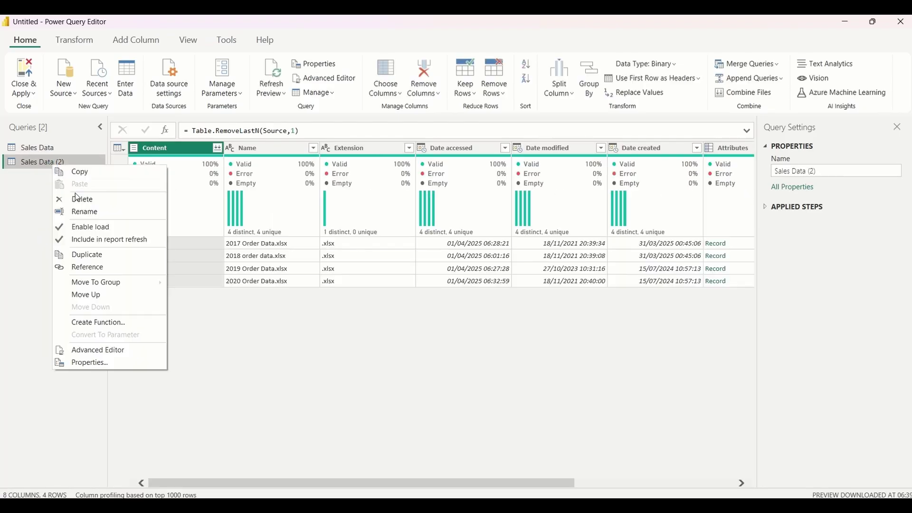
left_click(77, 257)
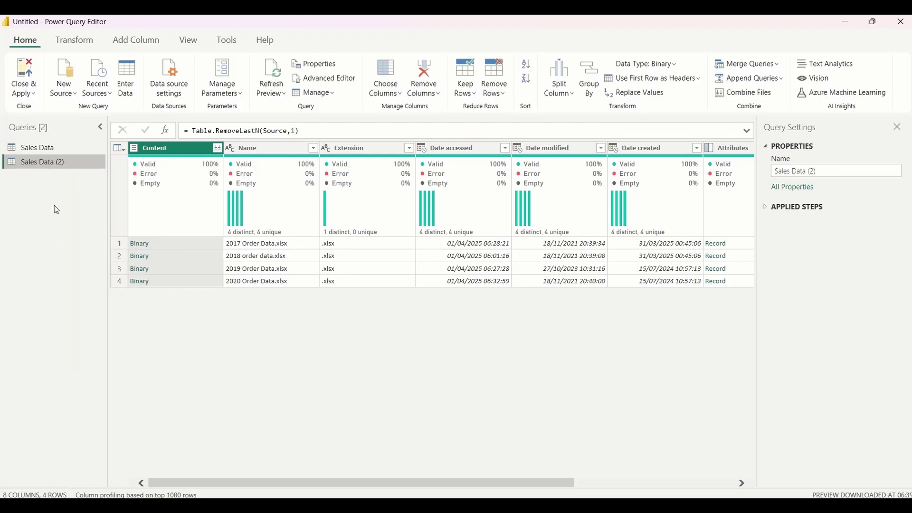
right_click(47, 176)
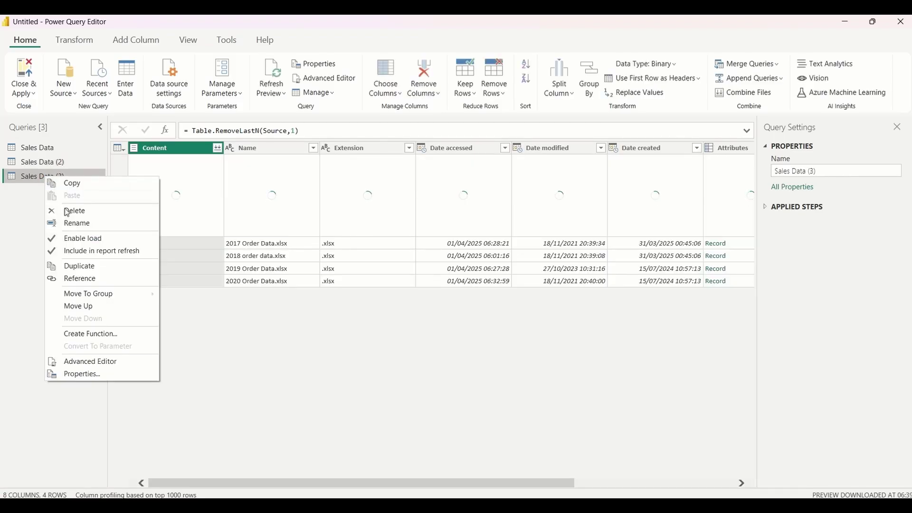
left_click(80, 269)
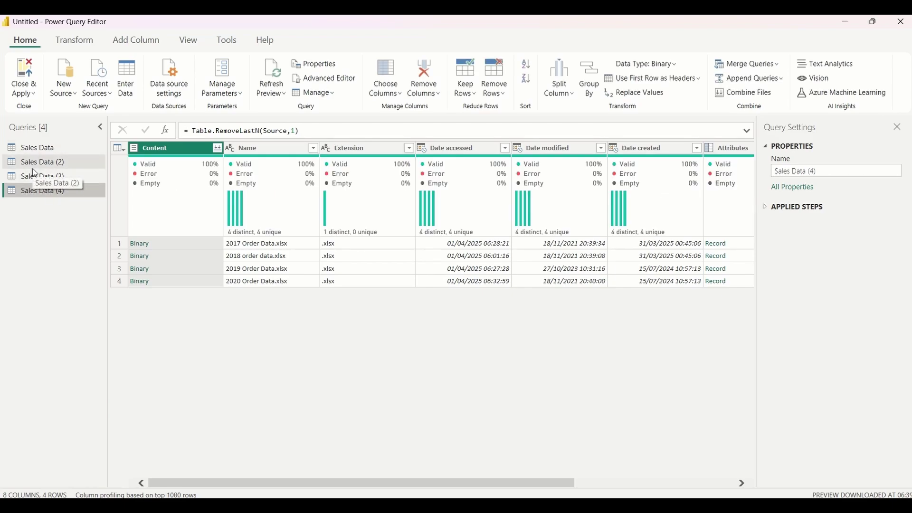
Drill into 2017 Order Data.xlsx and its Order Data table within the Sales Data query, and promote the first row to headers.
left_click(50, 148)
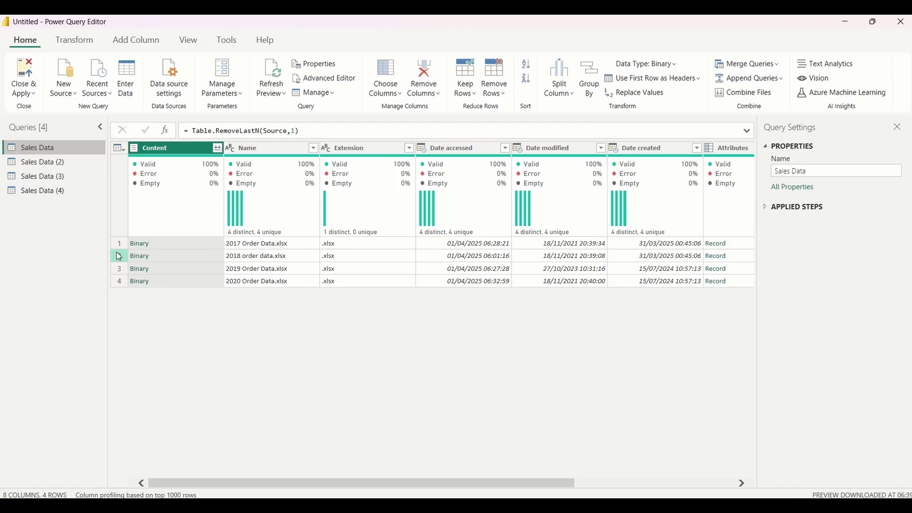
left_click(140, 244)
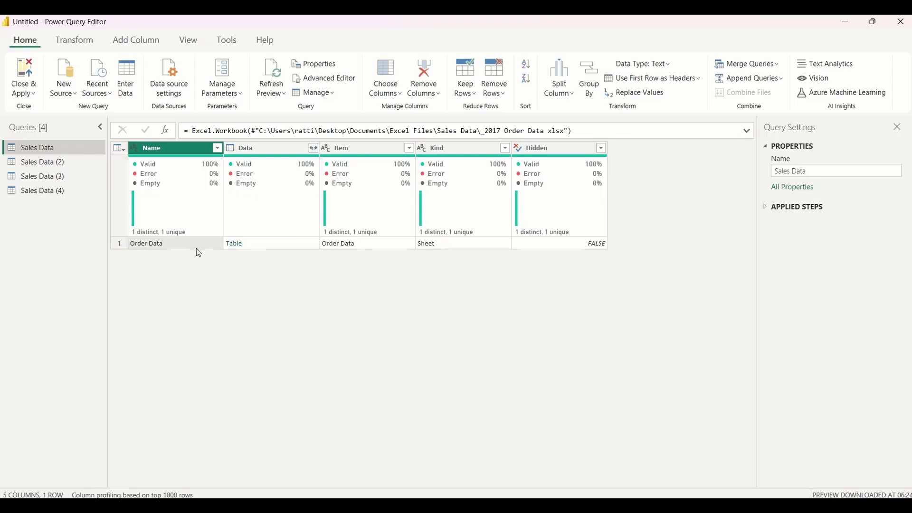
left_click(235, 245)
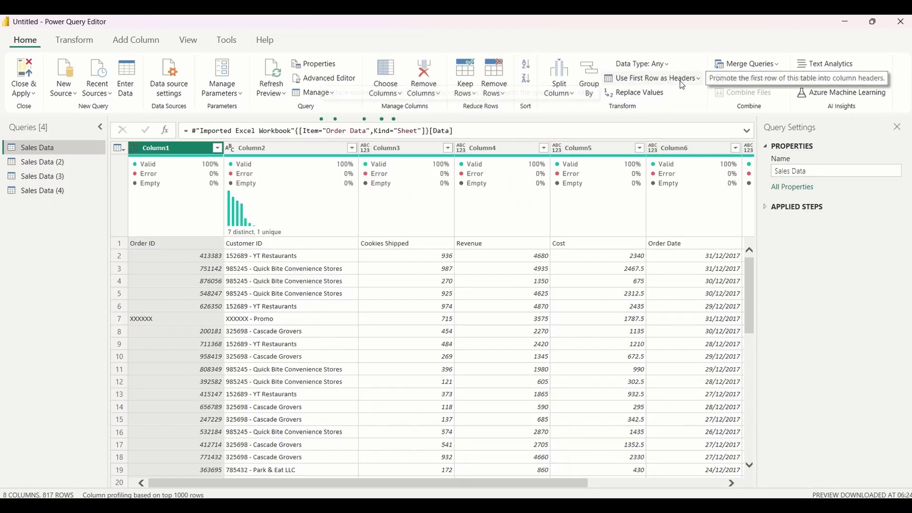
left_click(699, 79)
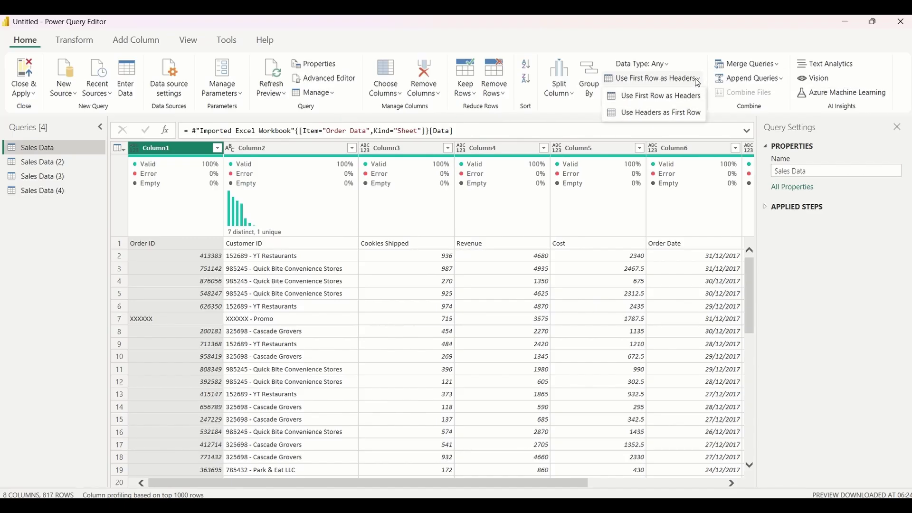
left_click(665, 100)
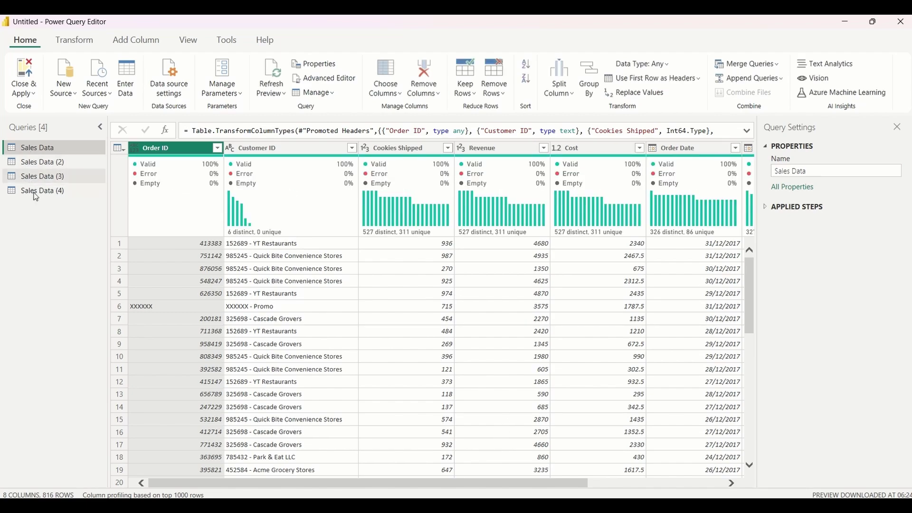
Delete the three duplicate queries Sales Data (2), Sales Data (3) and Sales Data (4).
left_click(39, 164)
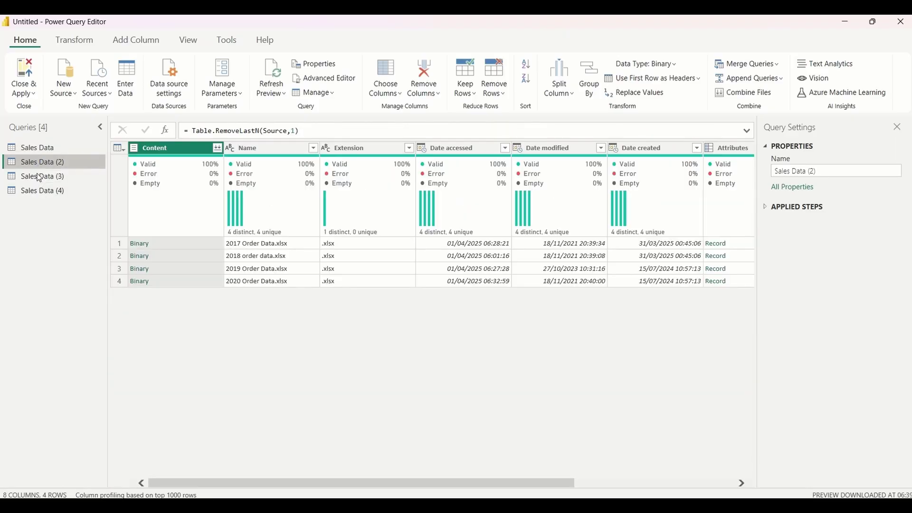
left_click(37, 187, "shift")
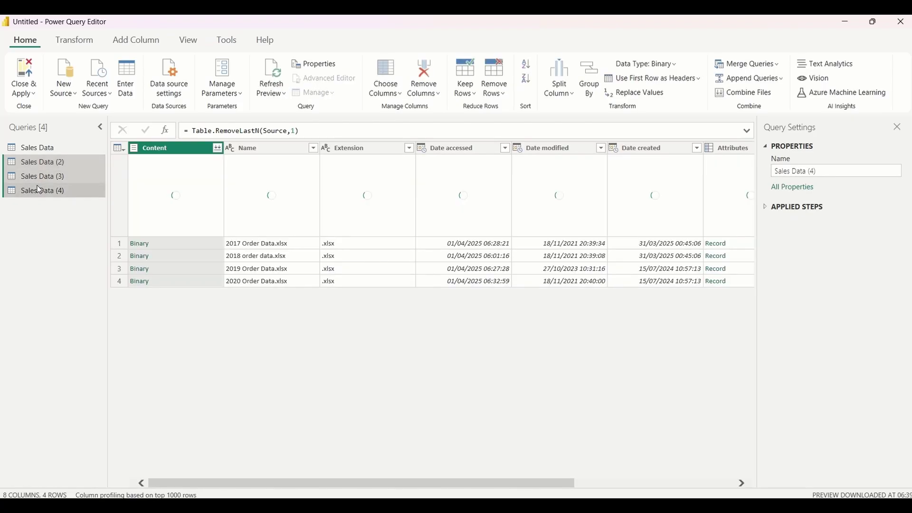
right_click(38, 189)
left_click(60, 218)
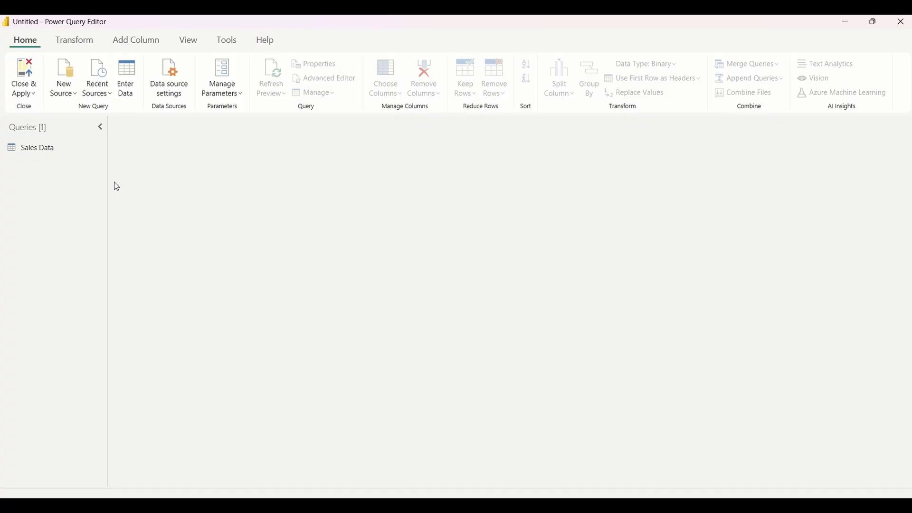
Add the binary content of 2017 Order Data.xlsx from Sales Data as a new query and open its Order Data table.
left_click(47, 150)
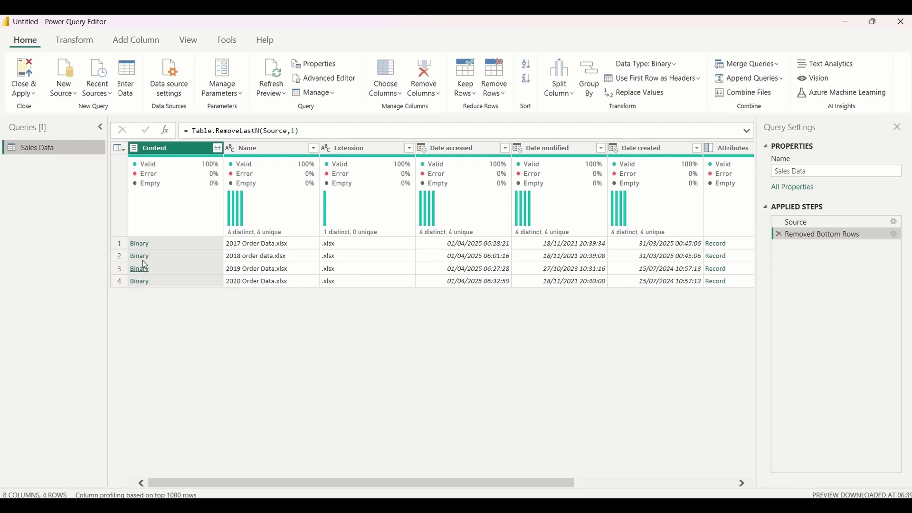
right_click(137, 247)
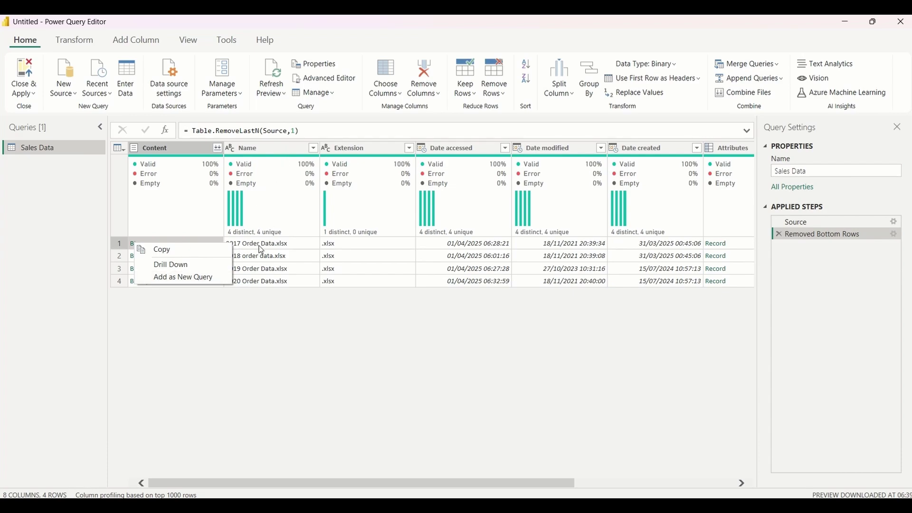
left_click(172, 279)
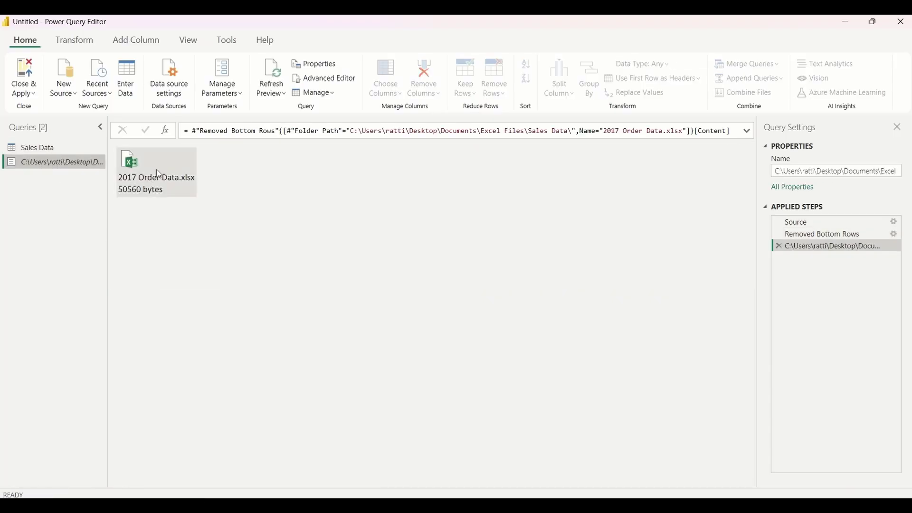
double_click(165, 166)
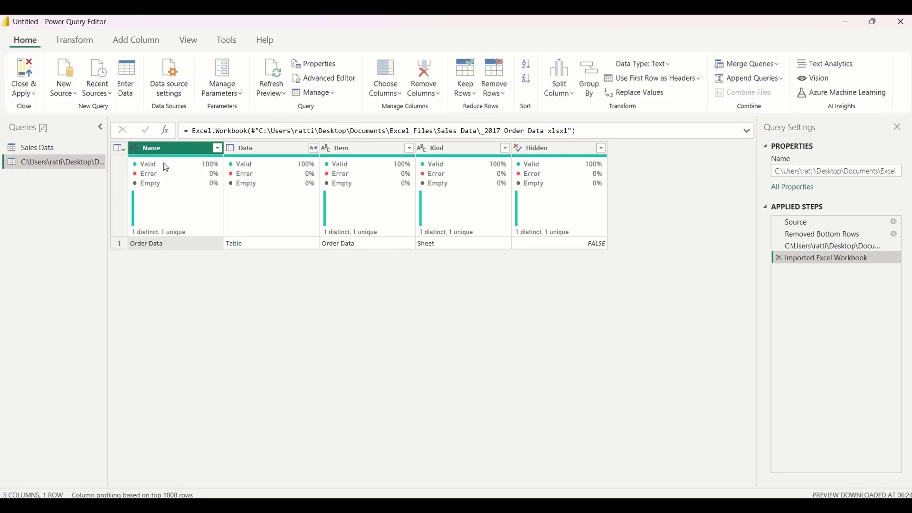
left_click(233, 244)
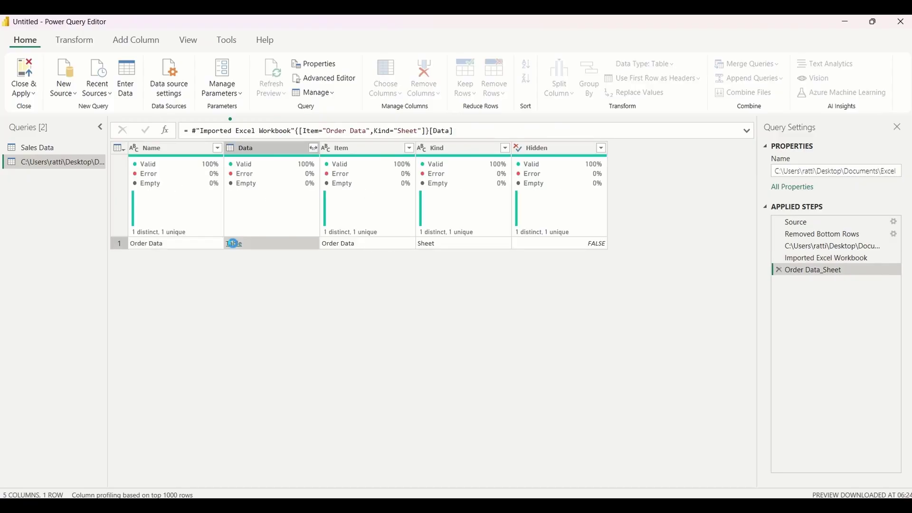
Promote the first row of the 2017 table to column headers and rename the query as 2017 orders data.
left_click(699, 78)
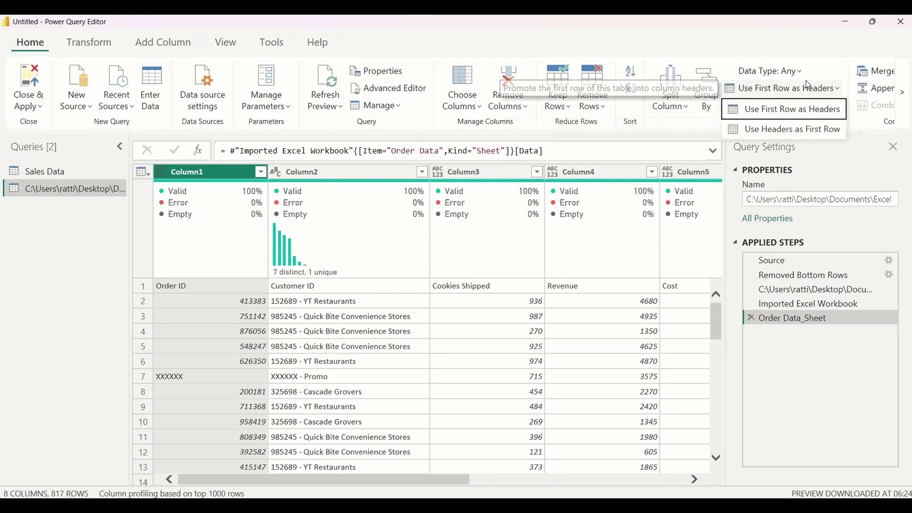
left_click(808, 110)
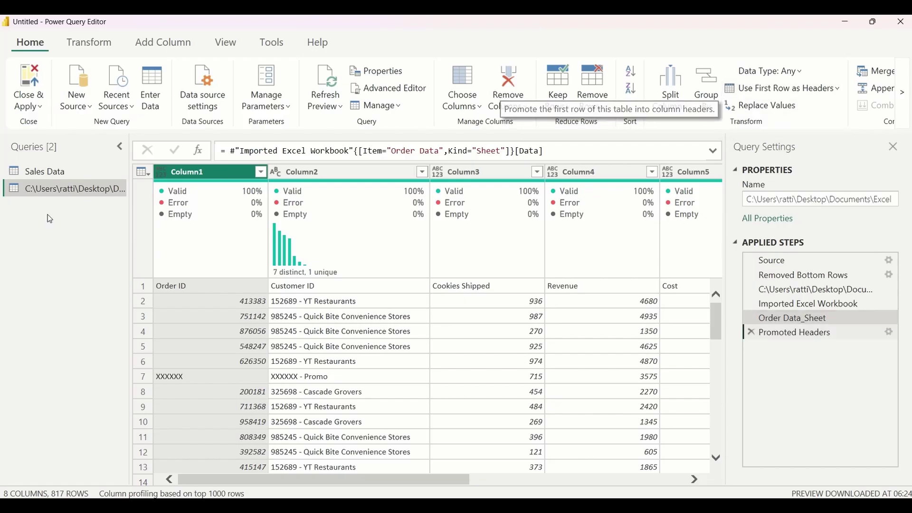
double_click(75, 188)
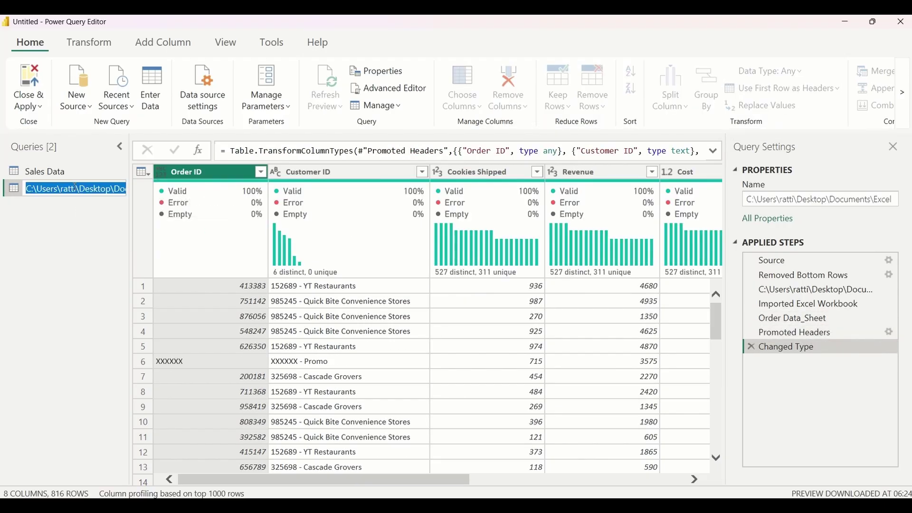
type("2017")
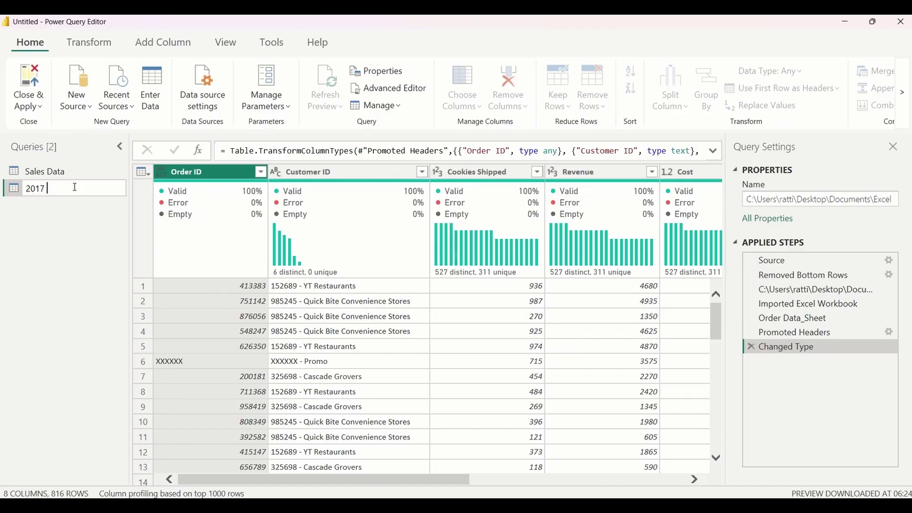
type(" orders data")
key("Return")
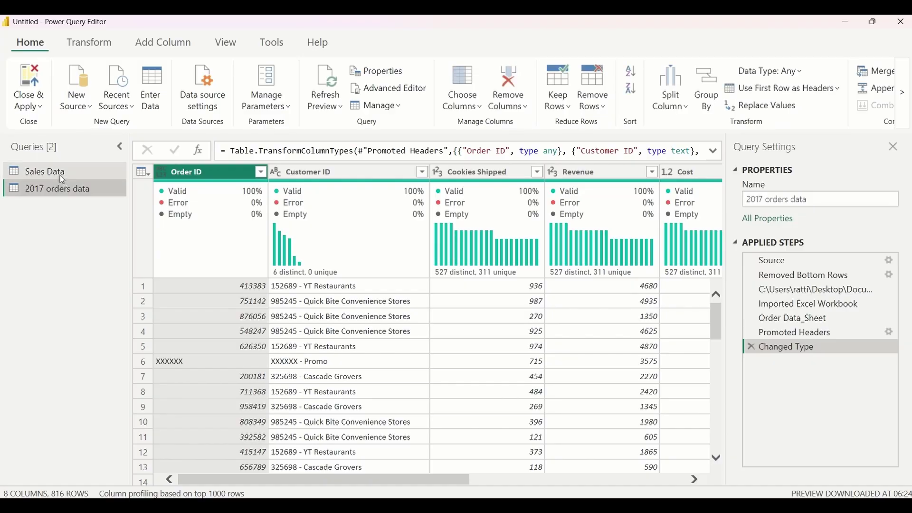
Add the binary content of 2018 order data.xlsx from Sales Data as a new query and open its Order Data table.
left_click(61, 178)
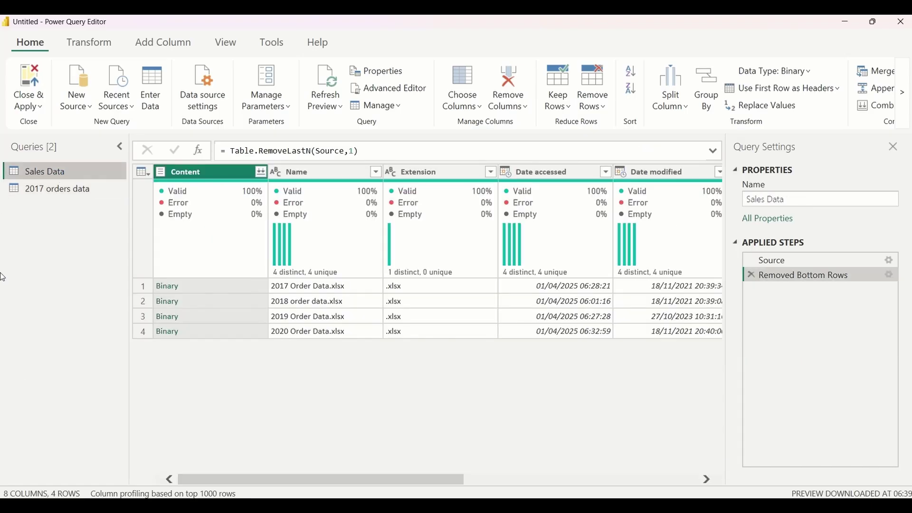
right_click(170, 300)
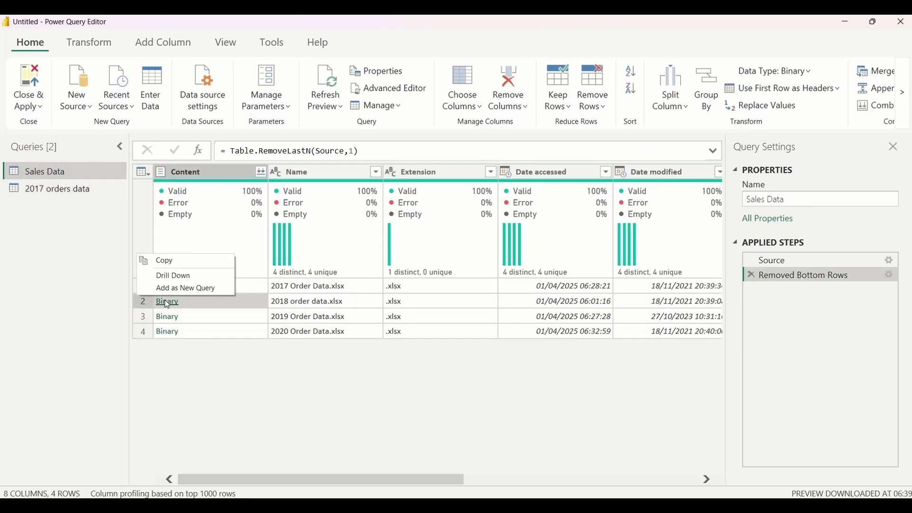
left_click(167, 292)
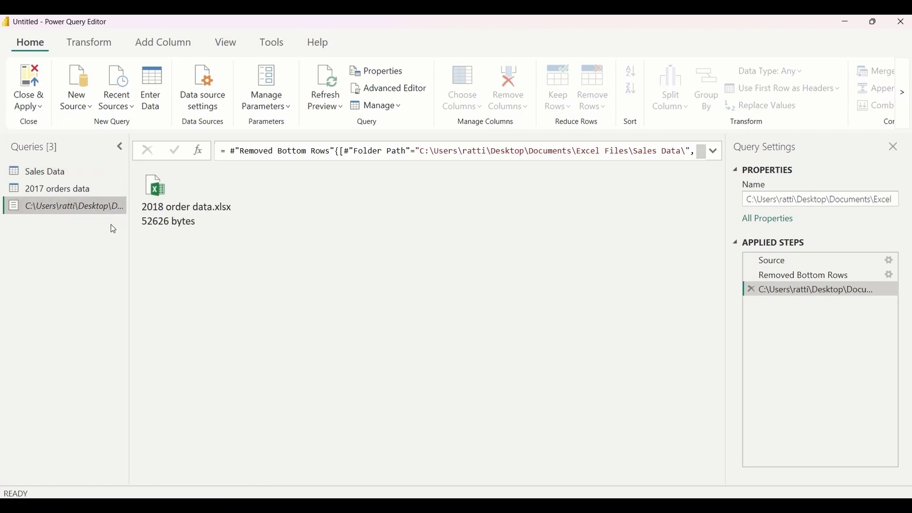
left_click(185, 200)
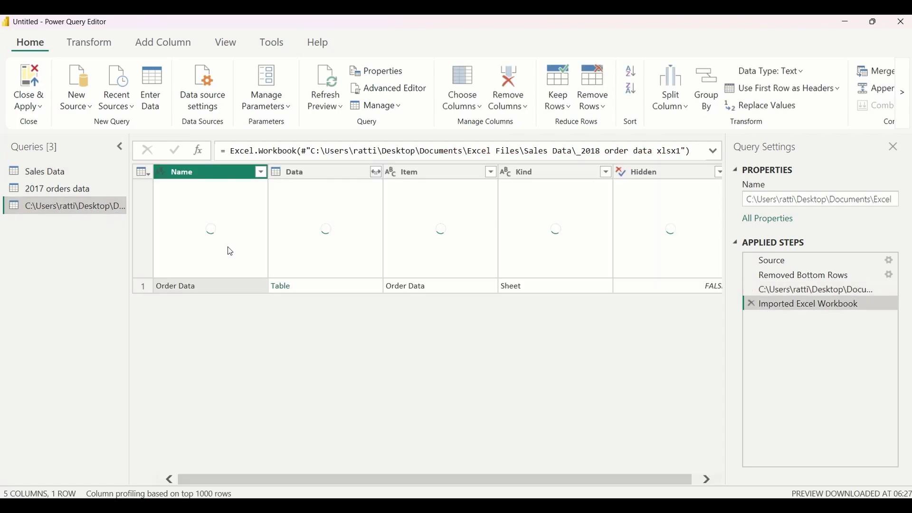
left_click(282, 288)
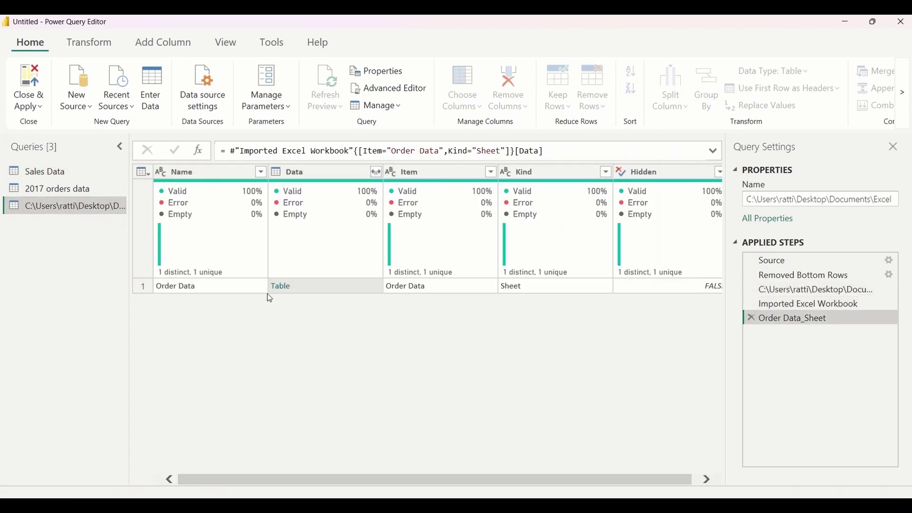